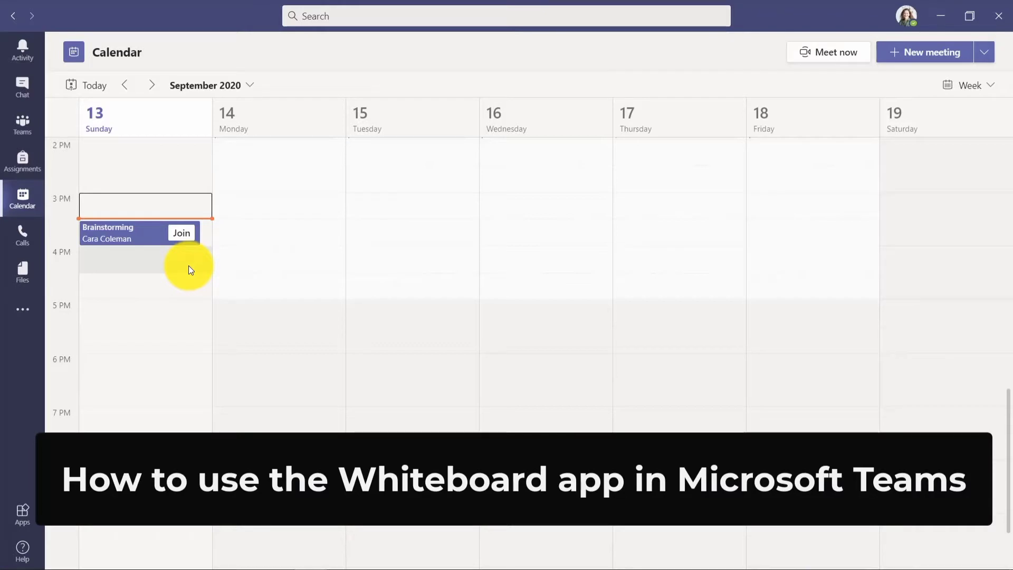
Join the Brainstorming meeting from the calendar and choose Microsoft Whiteboard as the content to share.
{"action": "left_click", "coordinate": [184, 238]}
{"action": "left_click", "coordinate": [524, 319]}
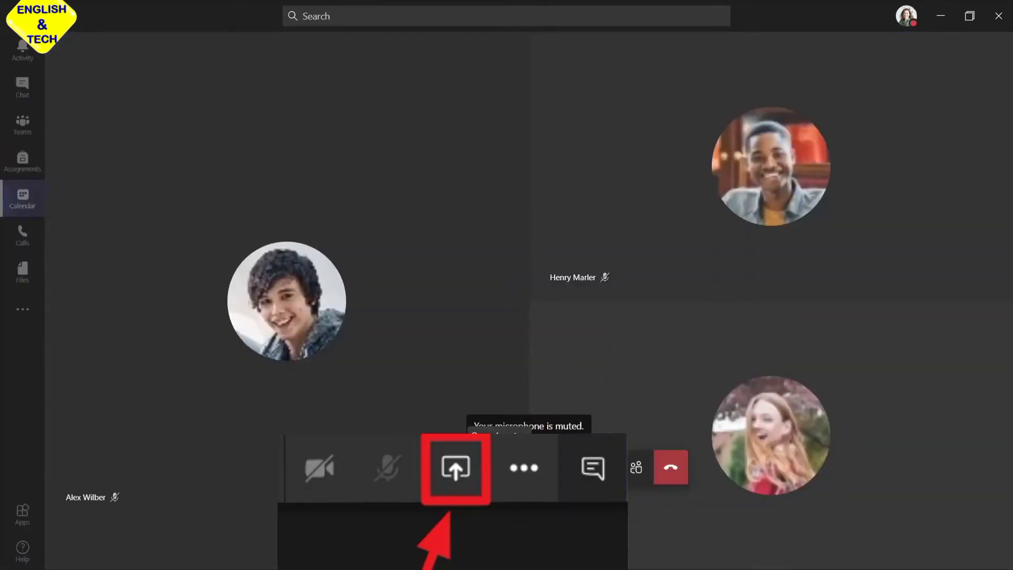
{"action": "left_click", "coordinate": [497, 467]}
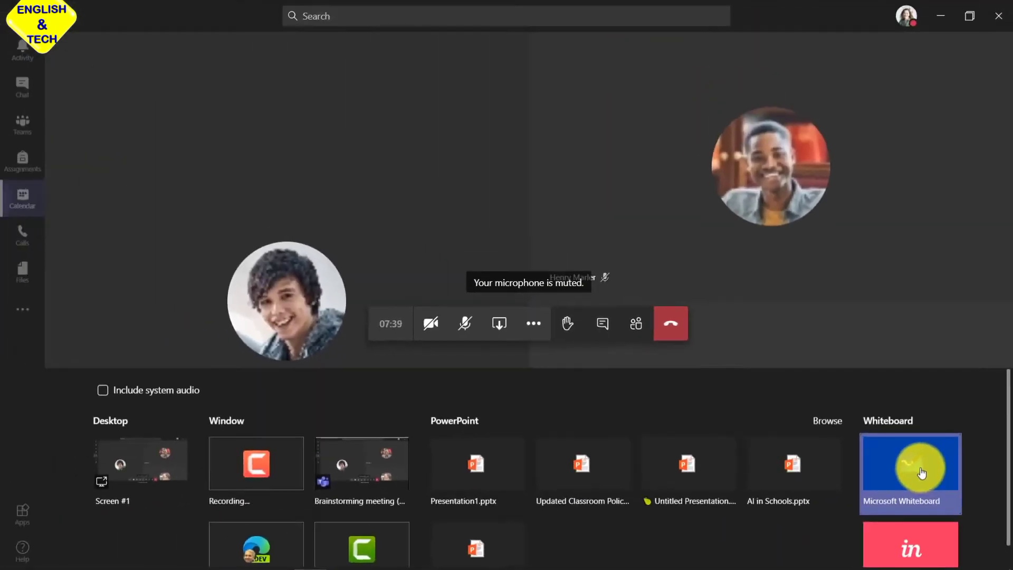
{"action": "left_click", "coordinate": [921, 472]}
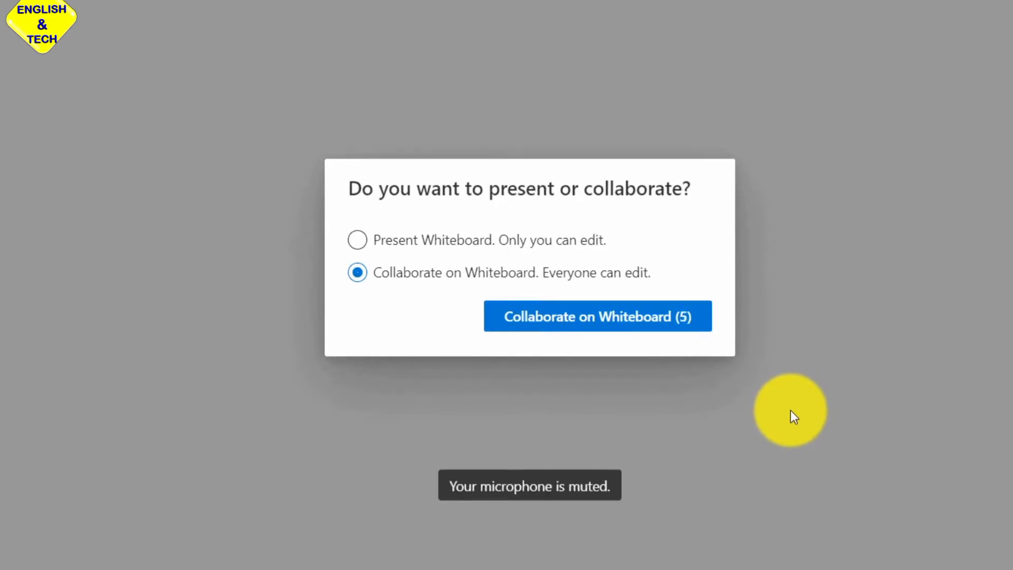
Start the whiteboard with the Present Whiteboard option so that only the presenter can edit.
{"action": "left_click", "coordinate": [357, 241]}
{"action": "left_click", "coordinate": [615, 325]}
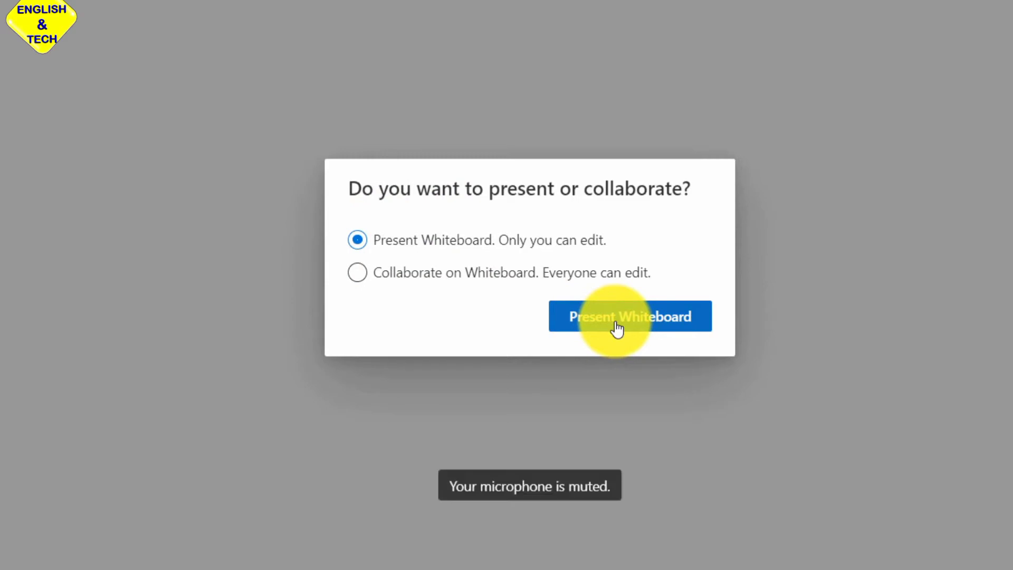
{"action": "left_click", "coordinate": [616, 323]}
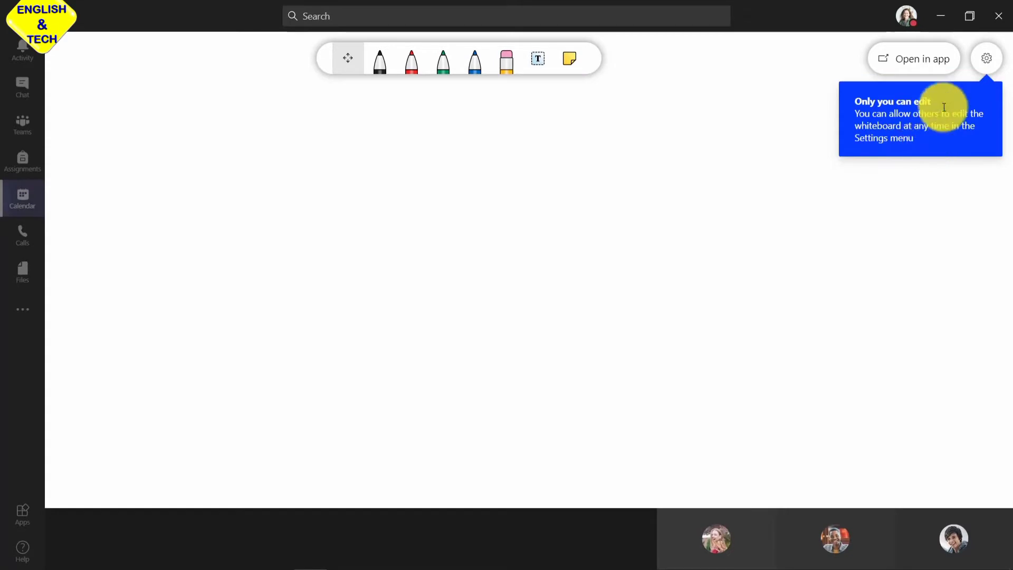
Turn on "Other participants can edit" in the whiteboard settings and close the settings.
{"action": "left_click", "coordinate": [986, 58]}
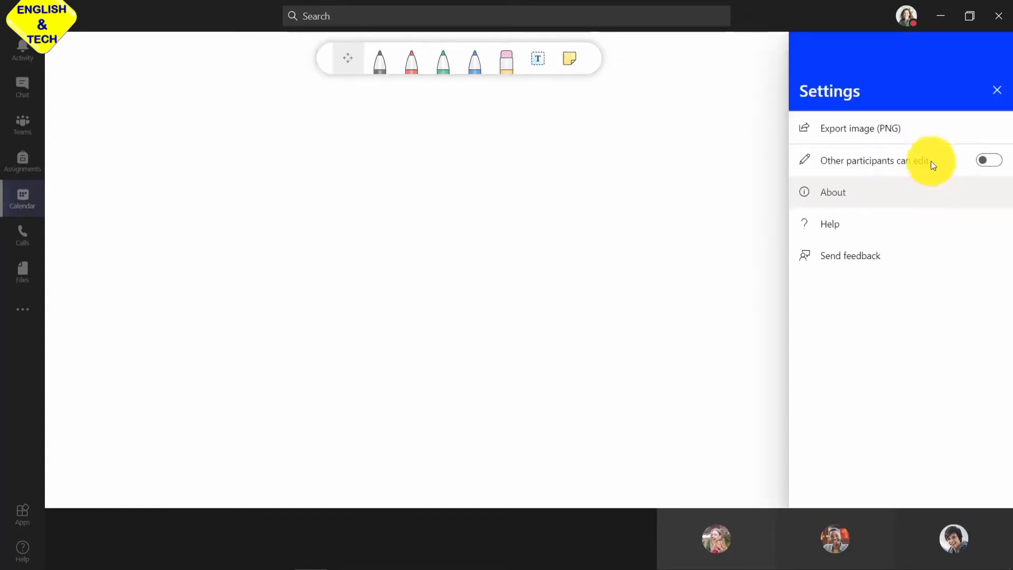
{"action": "left_click", "coordinate": [980, 159]}
{"action": "left_click", "coordinate": [996, 91]}
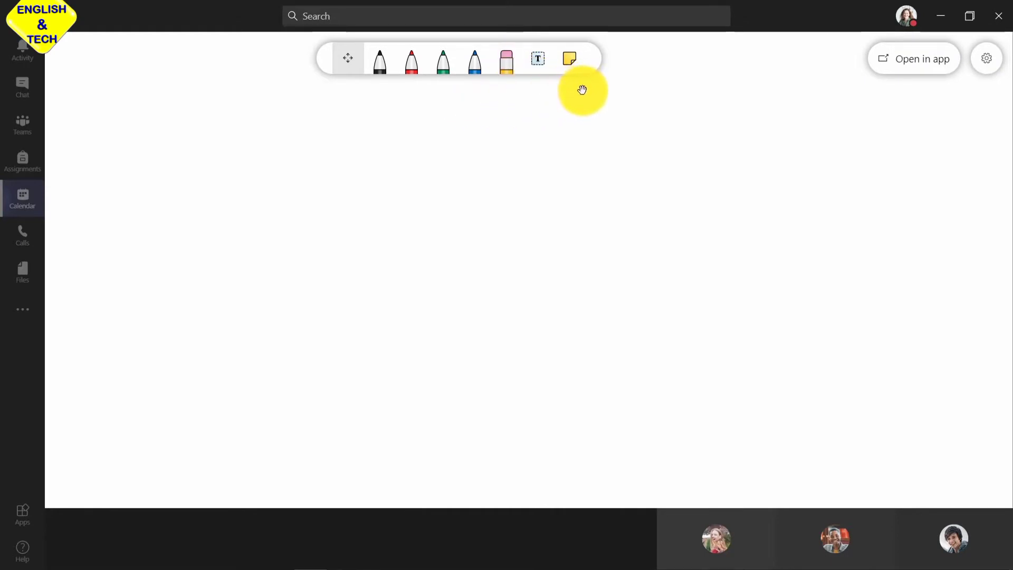
Add three text boxes to the whiteboard reading "Idea List #1", "Idea List #2" and "Idea List #3".
{"action": "left_click", "coordinate": [543, 68]}
{"action": "type", "text": "Idea"}
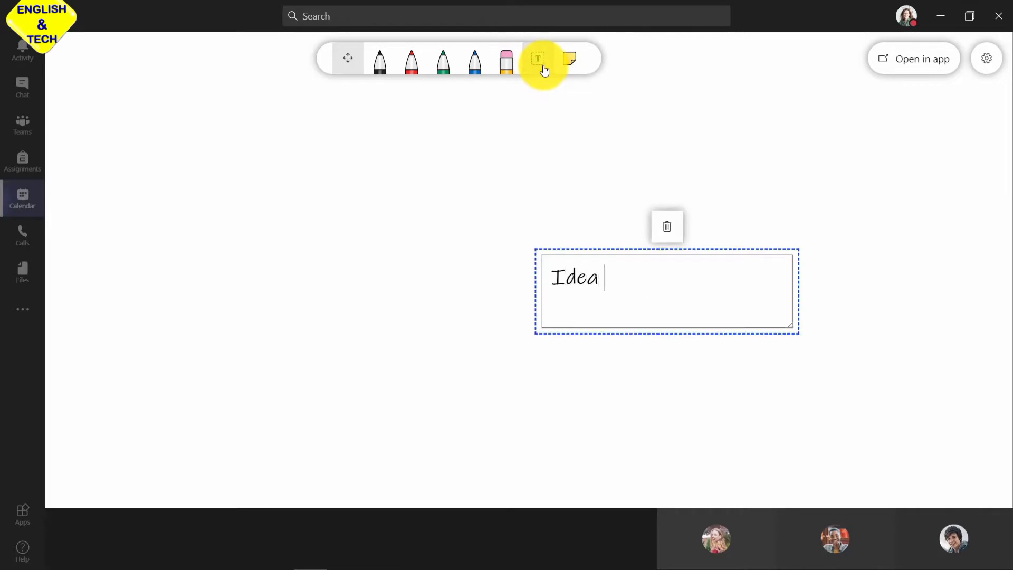
{"action": "type", "text": " List #1"}
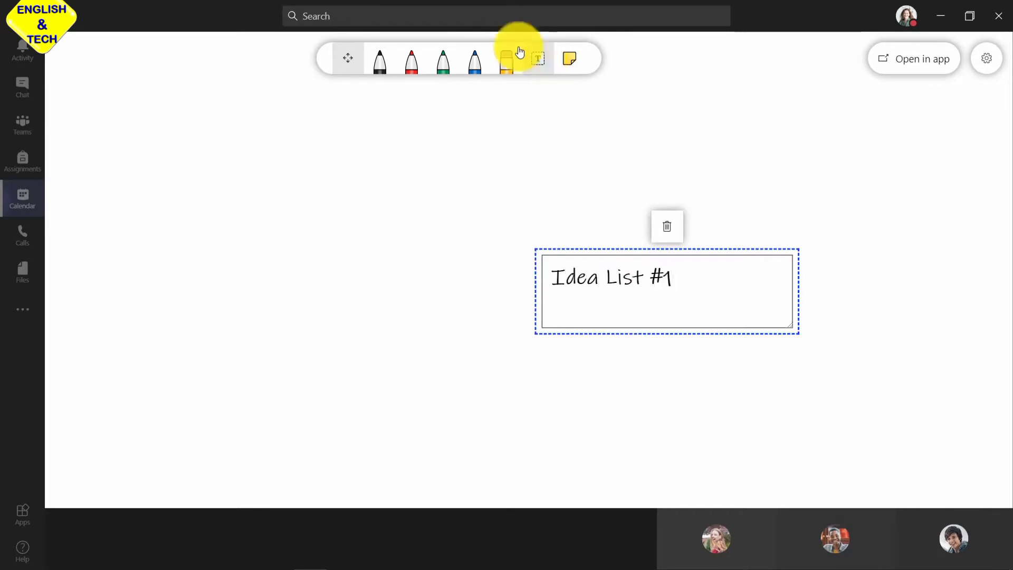
{"action": "left_click", "coordinate": [544, 69]}
{"action": "type", "text": "Idea List #2"}
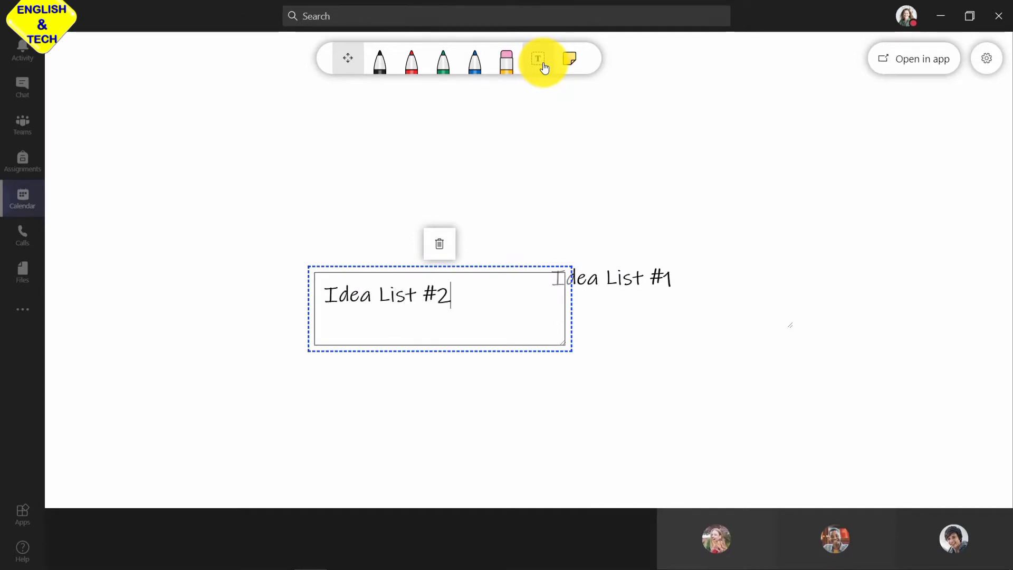
{"action": "left_click", "coordinate": [537, 57]}
{"action": "type", "text": "Idea List #3"}
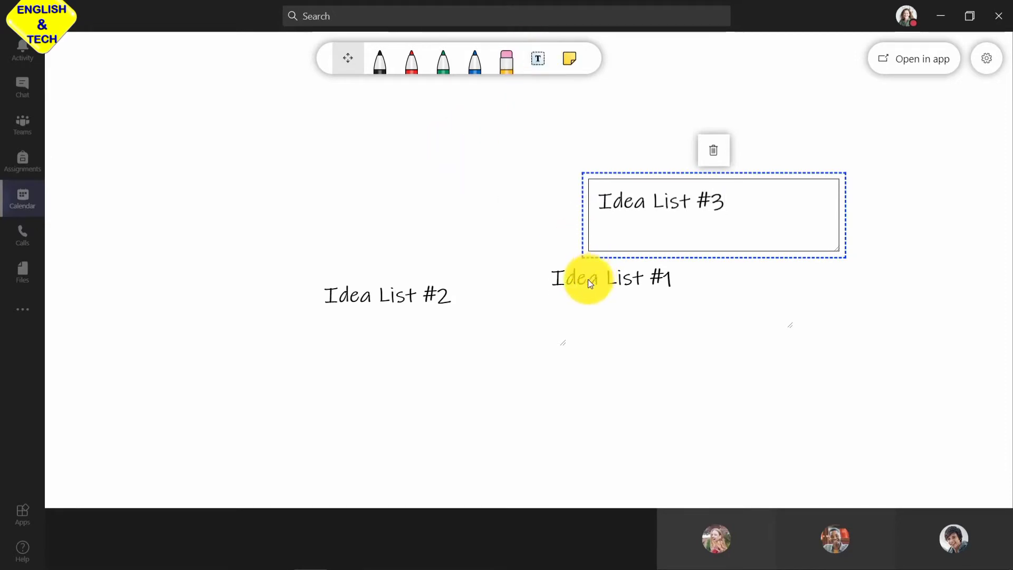
Arrange the three Idea List headings in numerical order in a row across the upper part of the canvas.
{"action": "left_click_drag", "start_coordinate": [589, 283], "coordinate": [216, 180]}
{"action": "left_click_drag", "start_coordinate": [400, 293], "coordinate": [524, 169]}
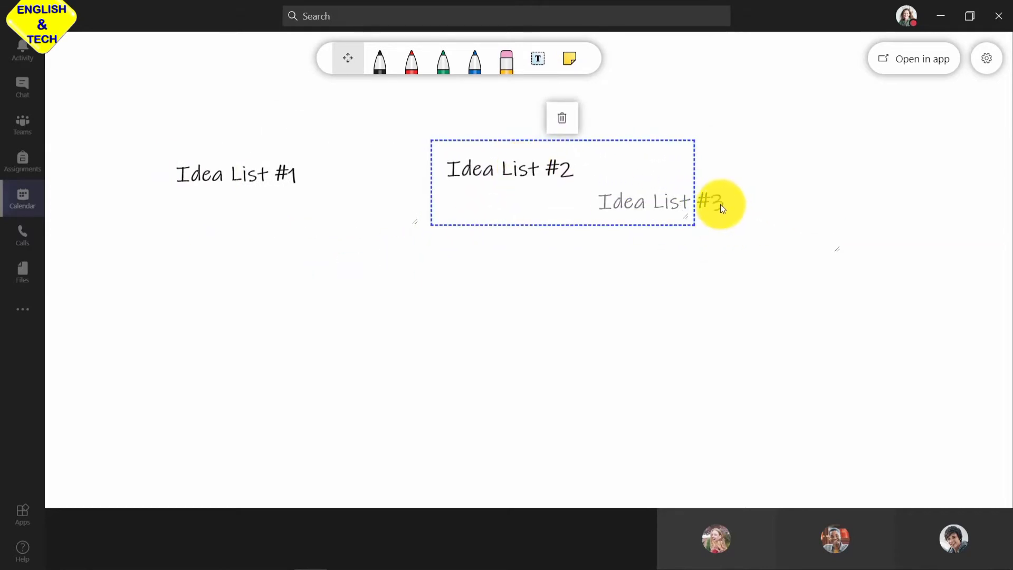
{"action": "left_click_drag", "start_coordinate": [720, 204], "coordinate": [831, 171]}
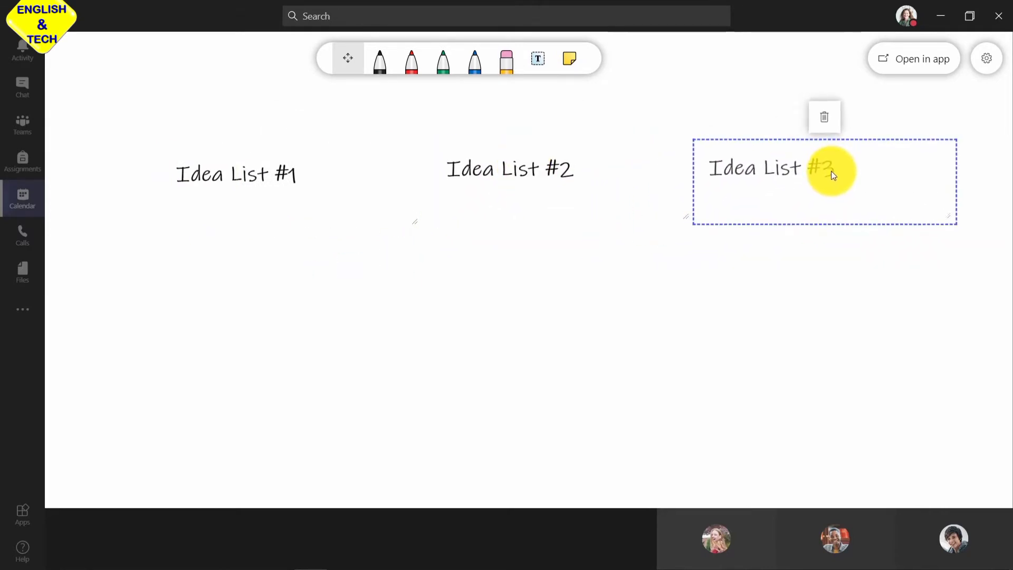
Underline Idea List #1 with the red pen, Idea List #2 with green and Idea List #3 with blue.
{"action": "left_click", "coordinate": [411, 65]}
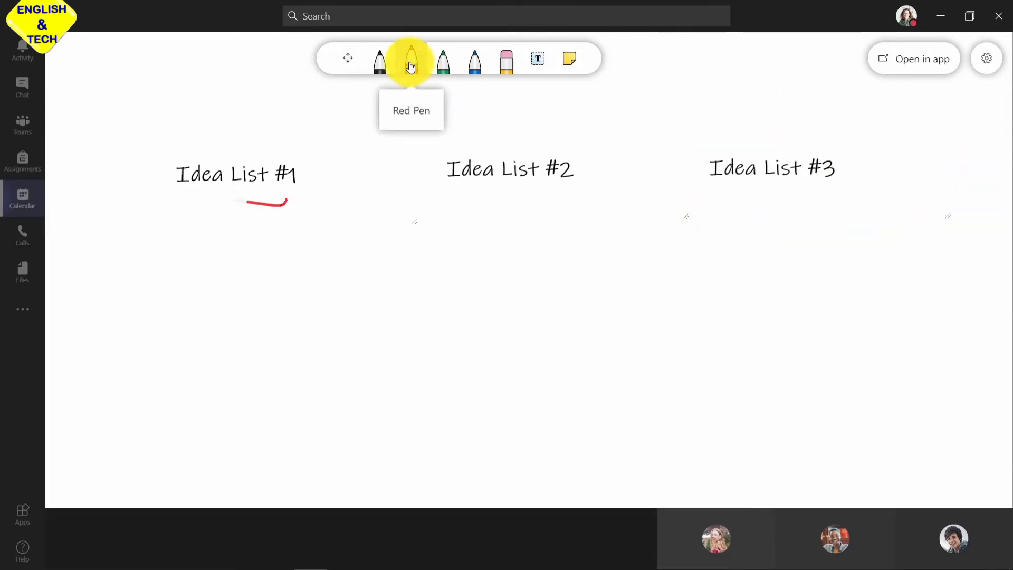
{"action": "left_click", "coordinate": [443, 64]}
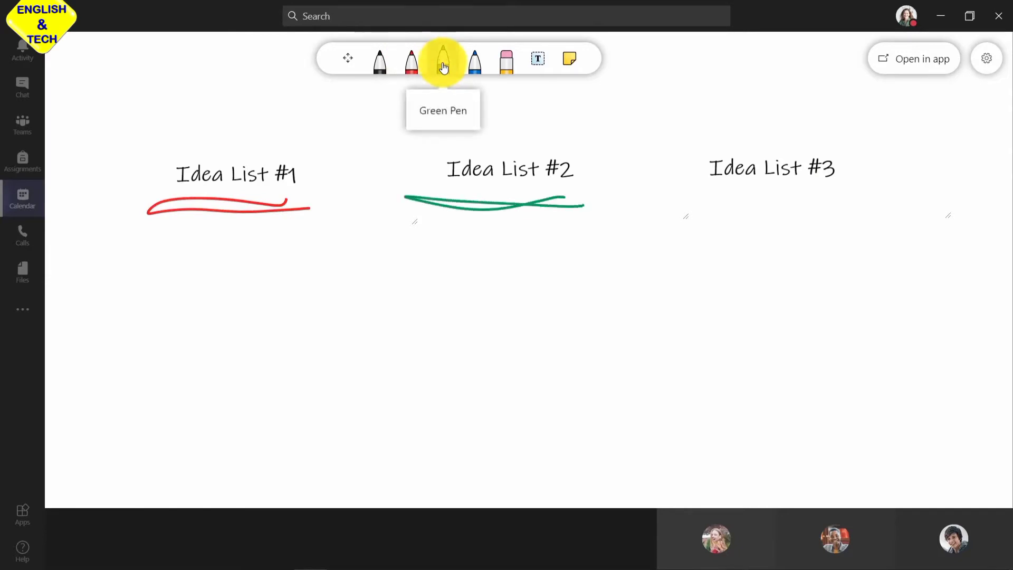
{"action": "left_click", "coordinate": [481, 65]}
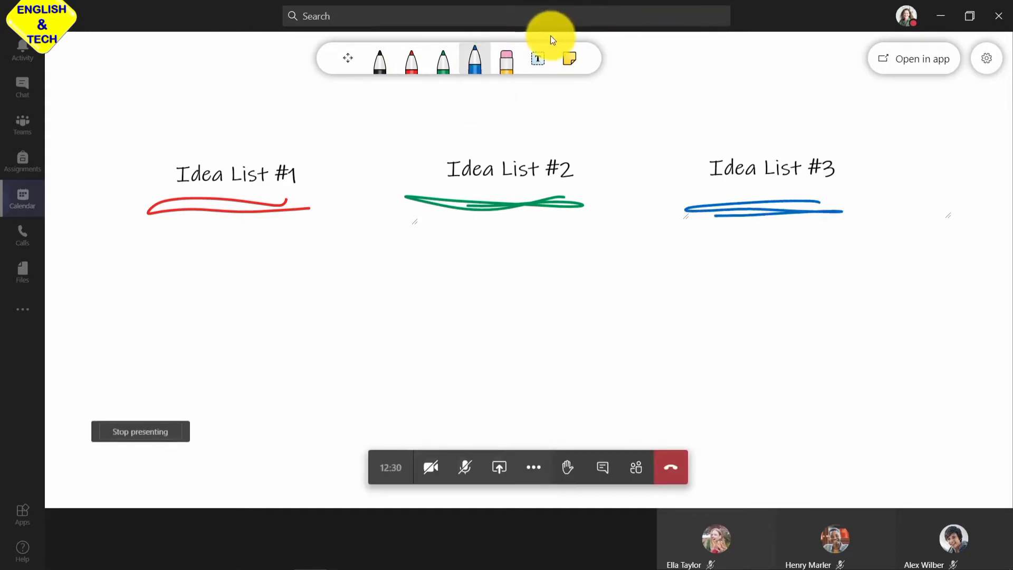
Examine the whiteboard canvas and its three headings at different zoom levels and positions.
{"action": "left_click", "coordinate": [348, 59]}
{"action": "mouse_move", "coordinate": [445, 250]}
{"action": "left_mouse_down"}
{"action": "mouse_move", "coordinate": [881, 273]}
{"action": "mouse_move", "coordinate": [556, 296]}
{"action": "mouse_move", "coordinate": [450, 317]}
{"action": "mouse_move", "coordinate": [113, 310]}
{"action": "mouse_move", "coordinate": [391, 316]}
{"action": "mouse_move", "coordinate": [520, 283]}
{"action": "left_mouse_up"}
{"action": "scroll", "coordinate": [520, 284], "scroll_direction": "down", "scroll_amount": 10}
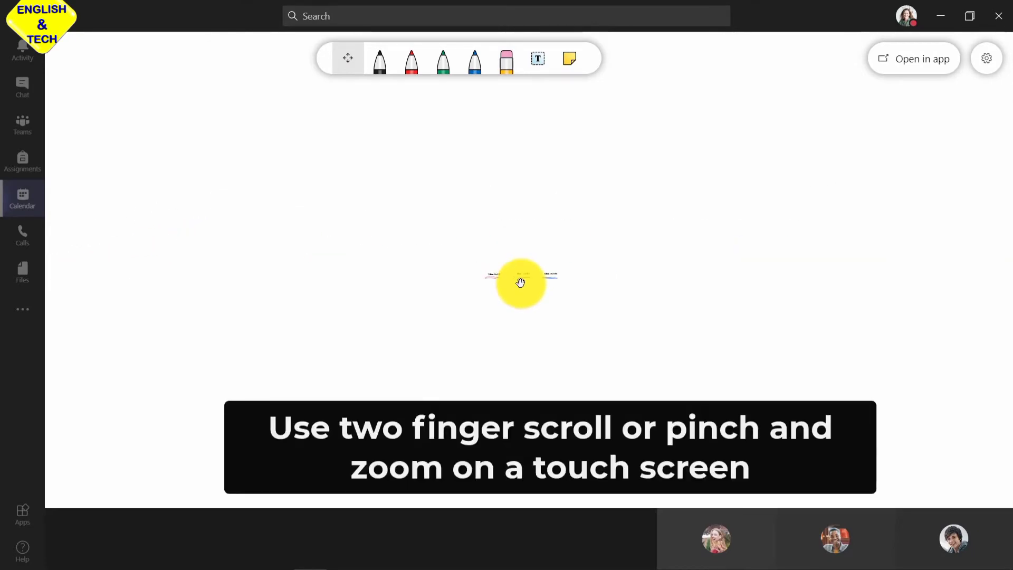
{"action": "scroll", "coordinate": [521, 283], "scroll_direction": "up", "scroll_amount": 8}
{"action": "scroll", "coordinate": [521, 283], "scroll_direction": "down", "scroll_amount": 10}
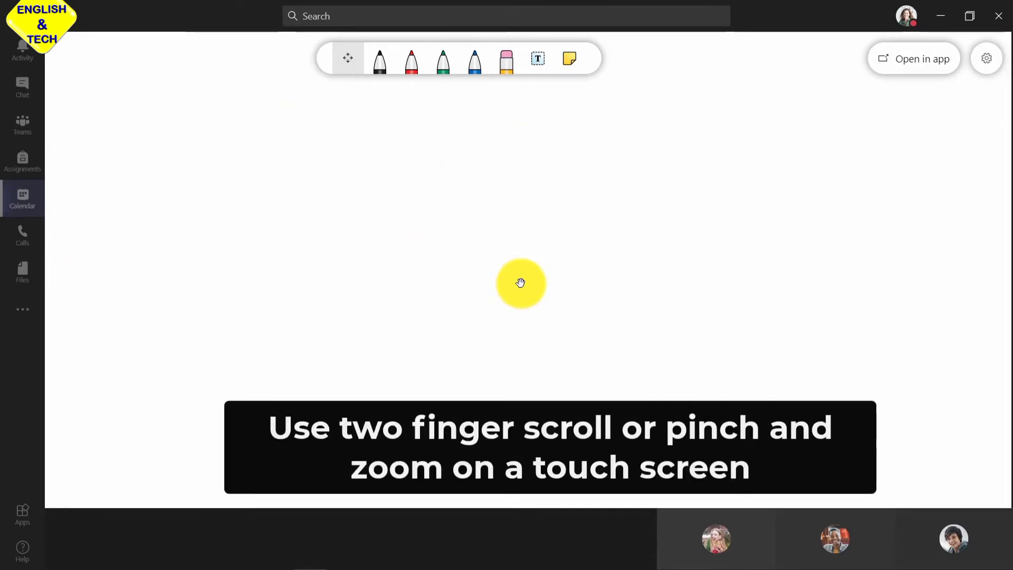
{"action": "scroll", "coordinate": [521, 282], "scroll_direction": "up", "scroll_amount": 10}
{"action": "scroll", "coordinate": [520, 283], "scroll_direction": "down", "scroll_amount": 8}
{"action": "scroll", "coordinate": [520, 283], "scroll_direction": "up", "scroll_amount": 8}
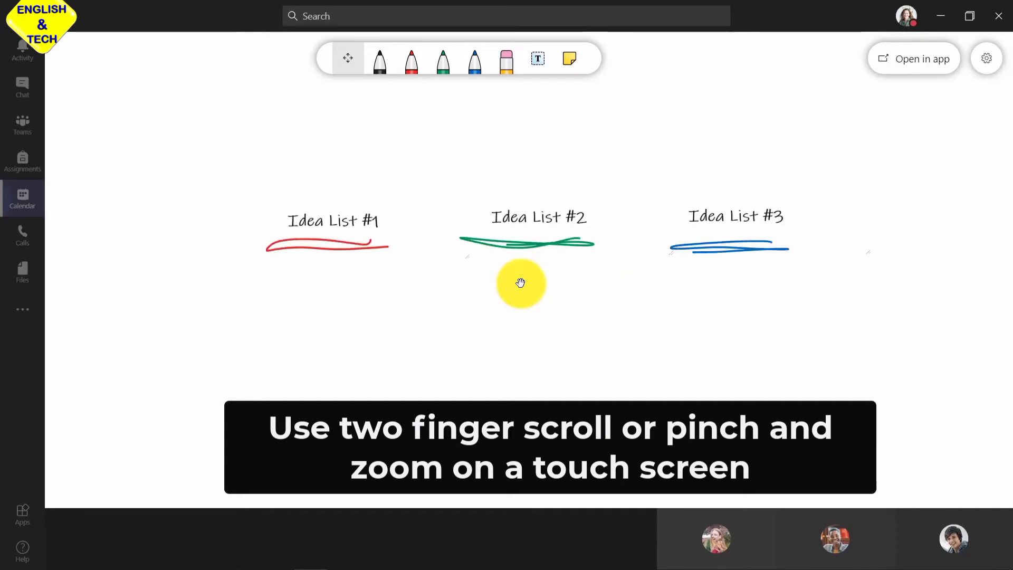
{"action": "scroll", "coordinate": [520, 282], "scroll_direction": "up", "scroll_amount": 2}
{"action": "left_click_drag", "start_coordinate": [448, 301], "coordinate": [441, 228]}
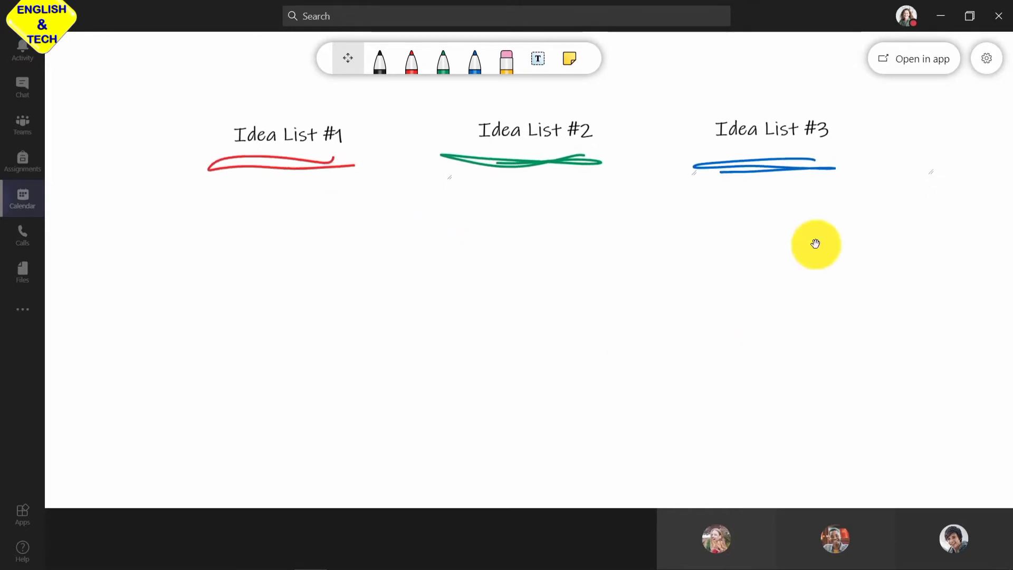
Check in the whiteboard settings whether other participants can edit.
{"action": "left_click", "coordinate": [987, 62]}
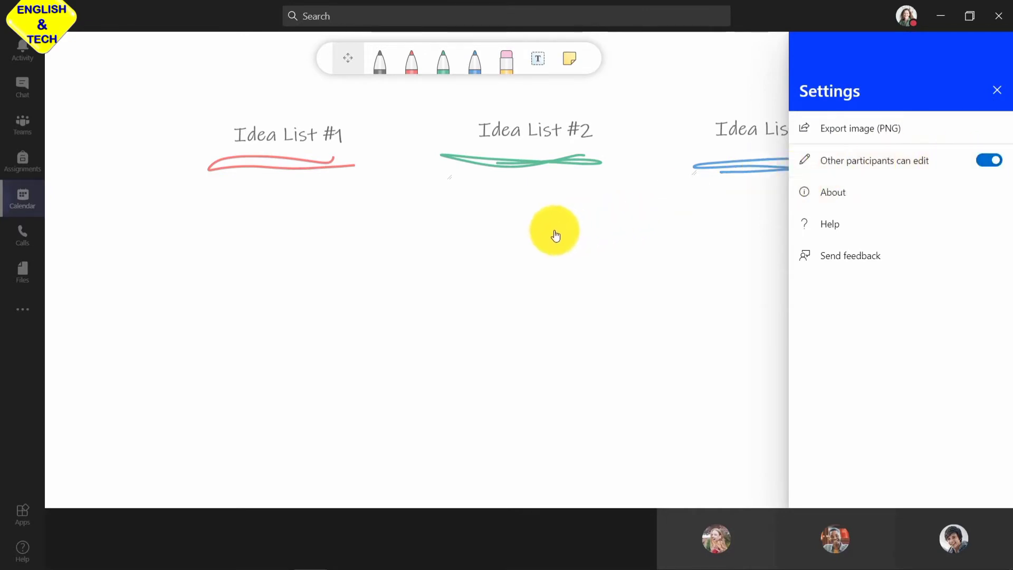
{"action": "left_click", "coordinate": [995, 90]}
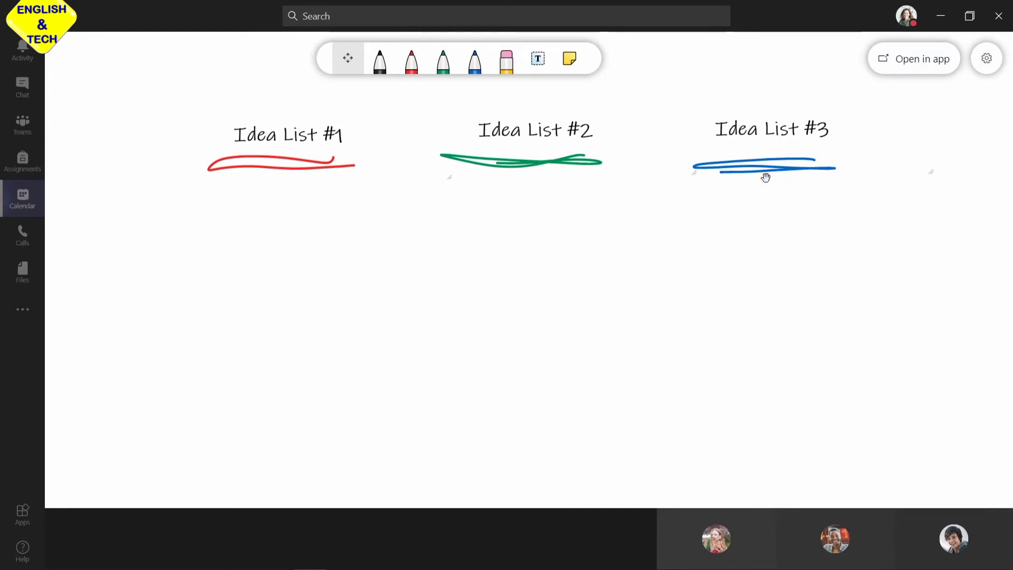
Add a sticky note reading "Red Rovers" and place it under the Idea List #1 heading.
{"action": "left_click", "coordinate": [569, 58]}
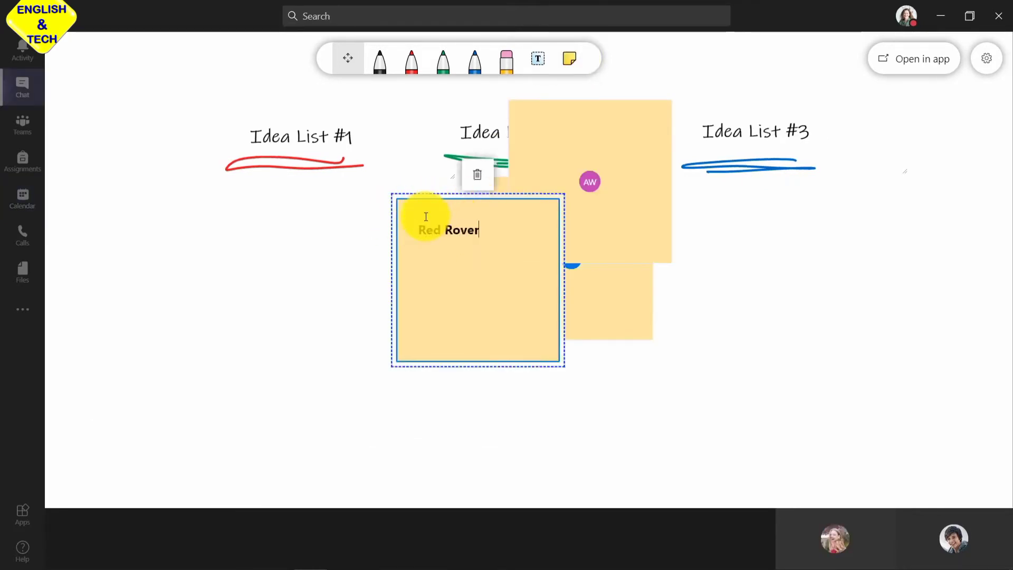
{"action": "left_click", "coordinate": [351, 254]}
{"action": "left_click", "coordinate": [414, 259]}
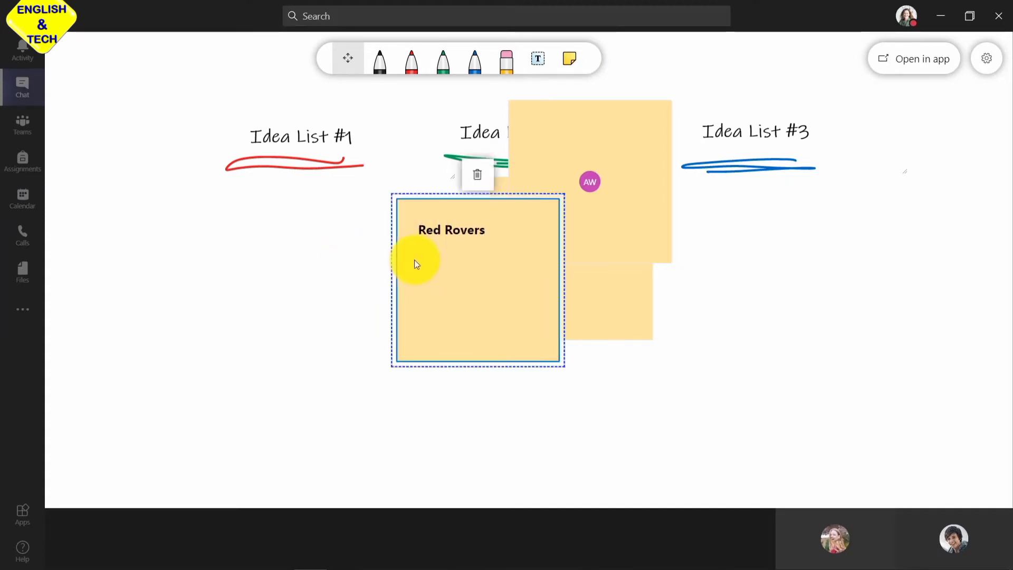
{"action": "left_click_drag", "start_coordinate": [414, 264], "coordinate": [232, 268]}
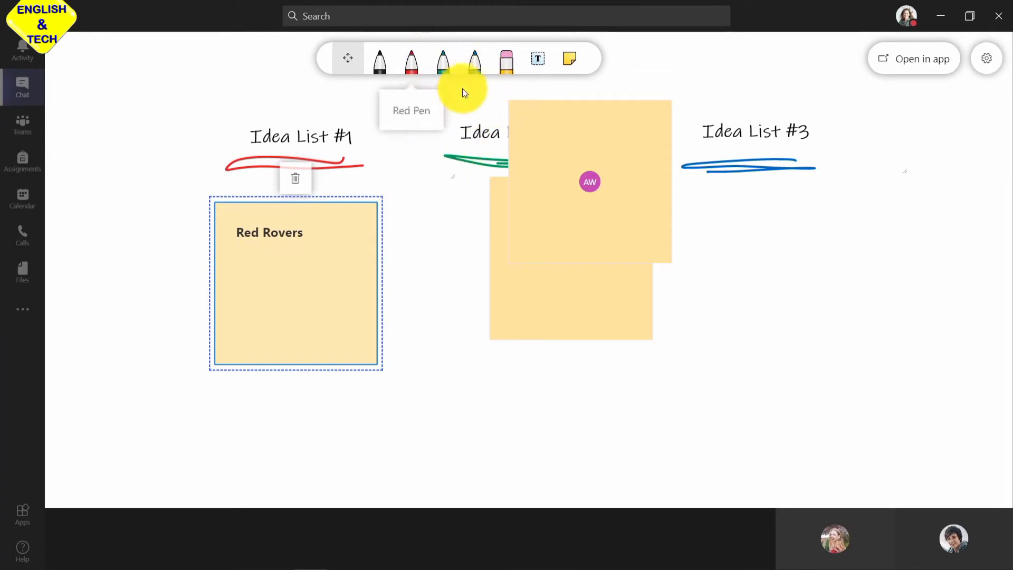
Add a second sticky note reading "Red Dragons" below the Red Rovers note.
{"action": "left_click", "coordinate": [569, 59]}
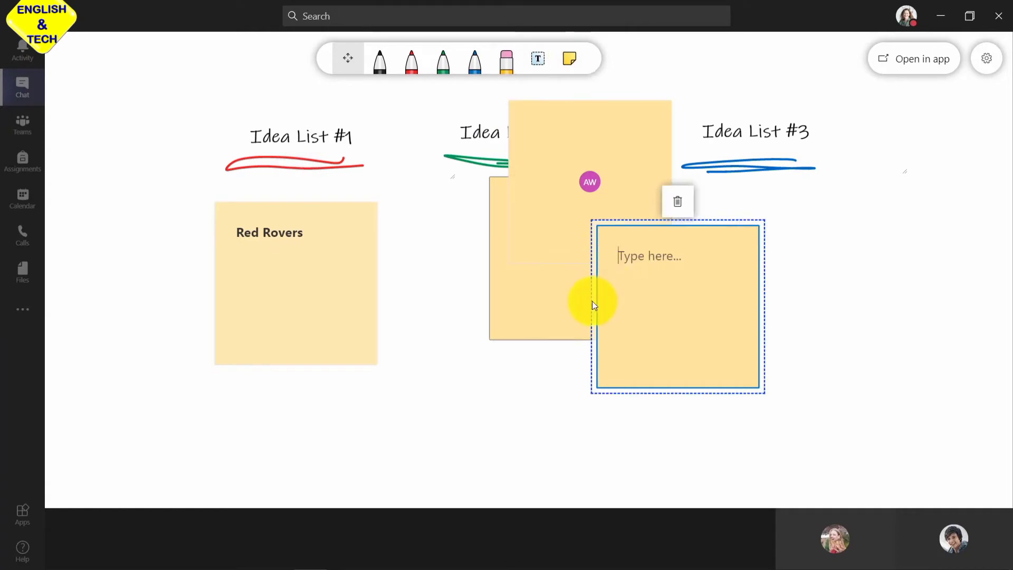
{"action": "left_click_drag", "start_coordinate": [607, 306], "coordinate": [217, 475]}
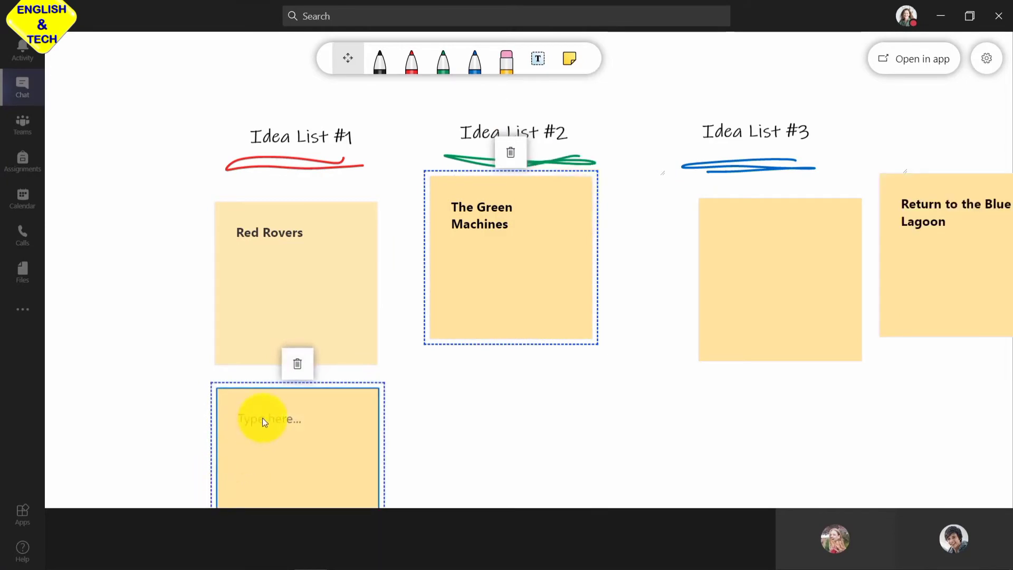
{"action": "type", "text": "Red Dragons"}
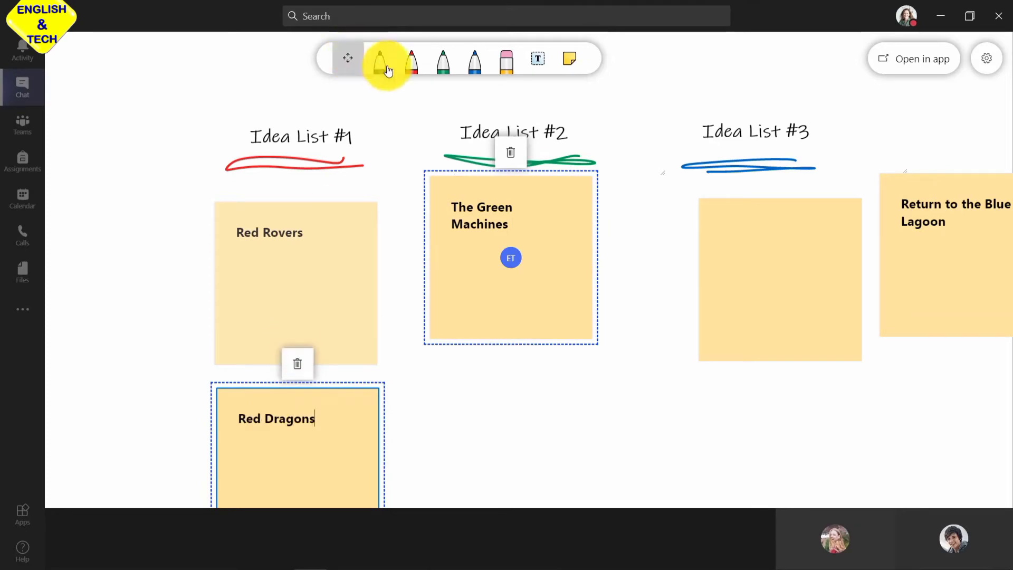
Draw two green underlines on The Green Machines note and a blue star on the Return to the Blue Lagoon note.
{"action": "left_click", "coordinate": [443, 61]}
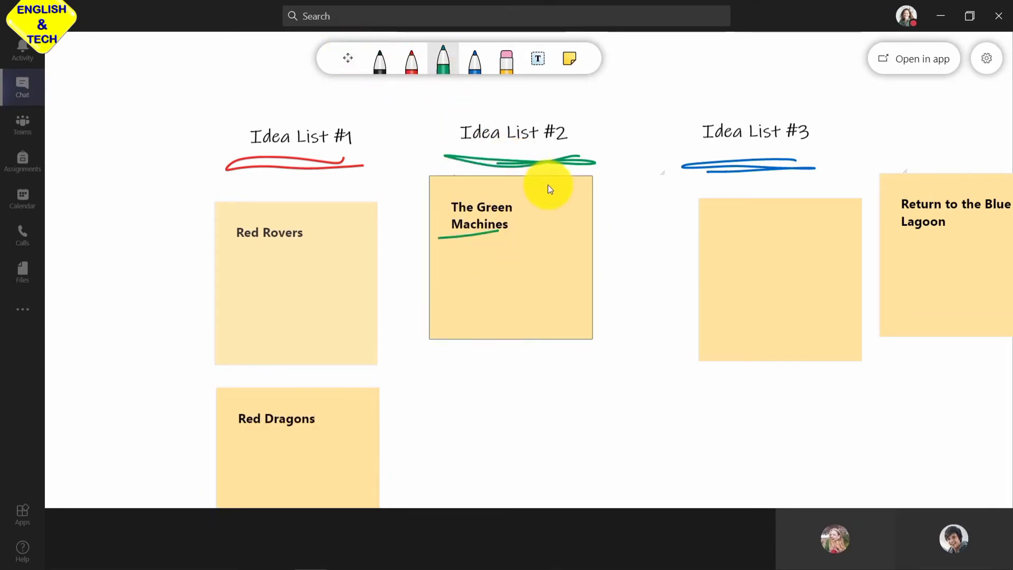
{"action": "left_click", "coordinate": [473, 61]}
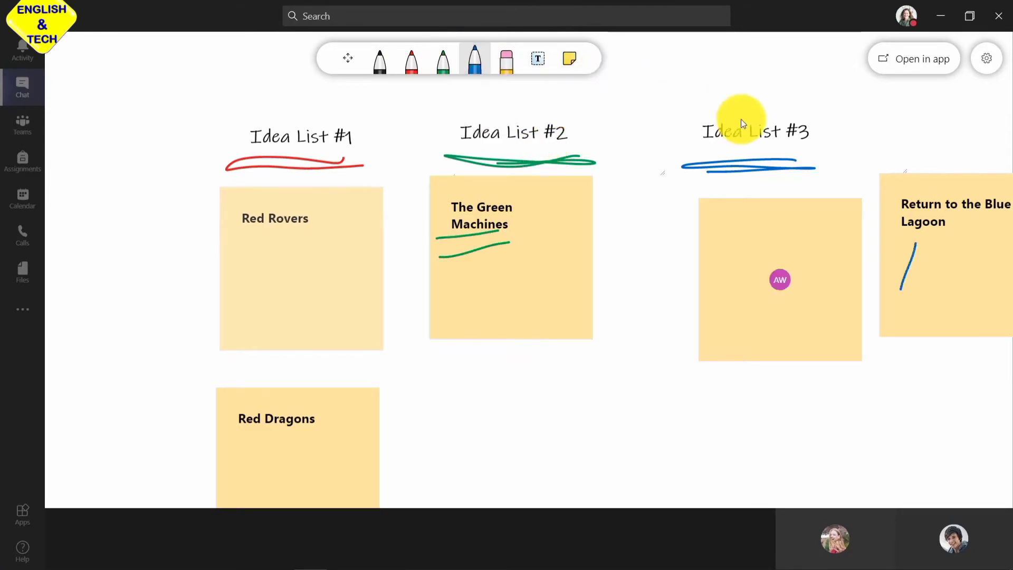
{"action": "left_click", "coordinate": [348, 59]}
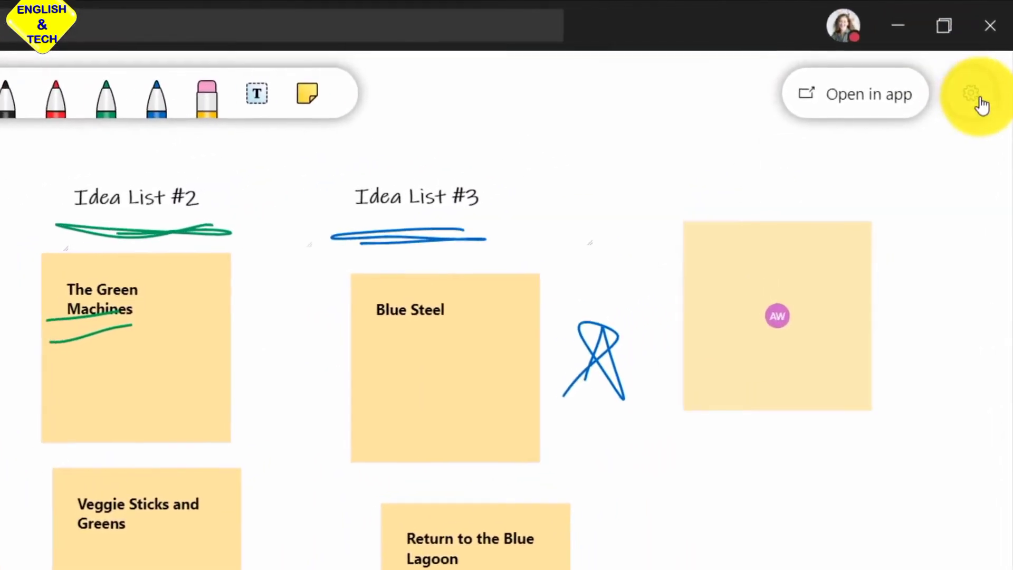
Turn off "Other participants can edit" in the whiteboard settings and acknowledge the read-only notice in the participant's browser view.
{"action": "left_click", "coordinate": [981, 105]}
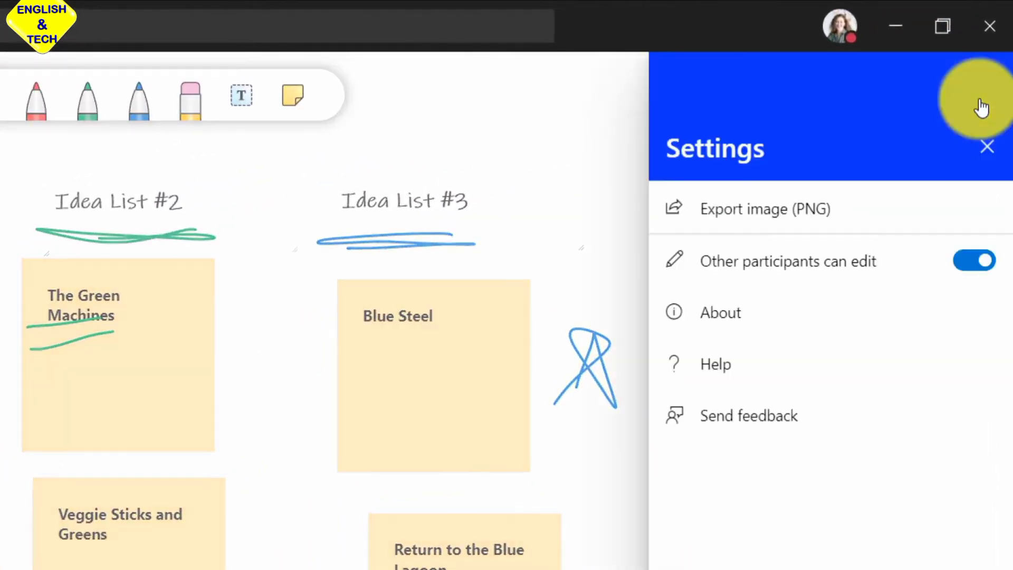
{"action": "left_click", "coordinate": [969, 262]}
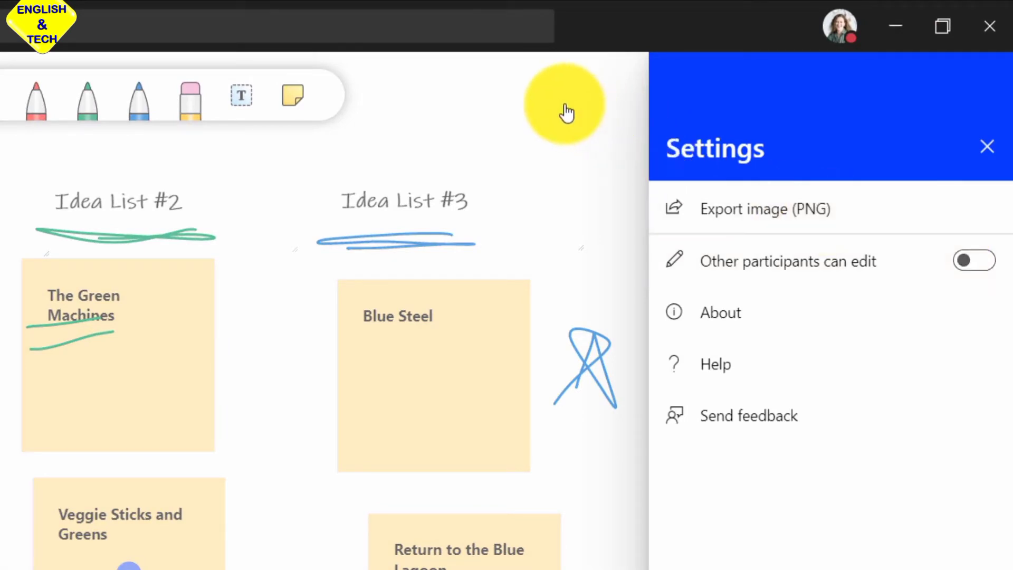
{"action": "left_click", "coordinate": [987, 146]}
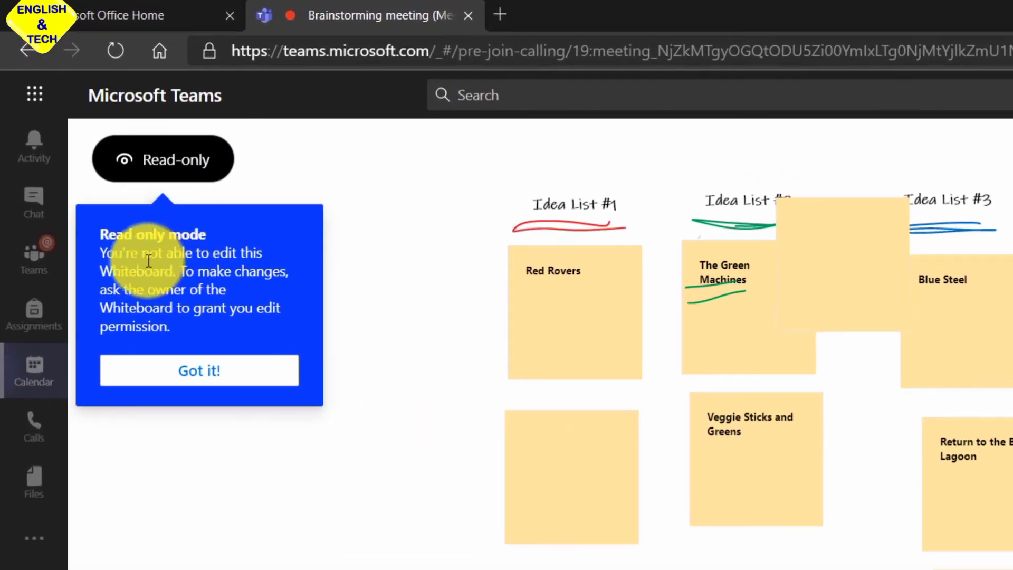
{"action": "left_click", "coordinate": [204, 377]}
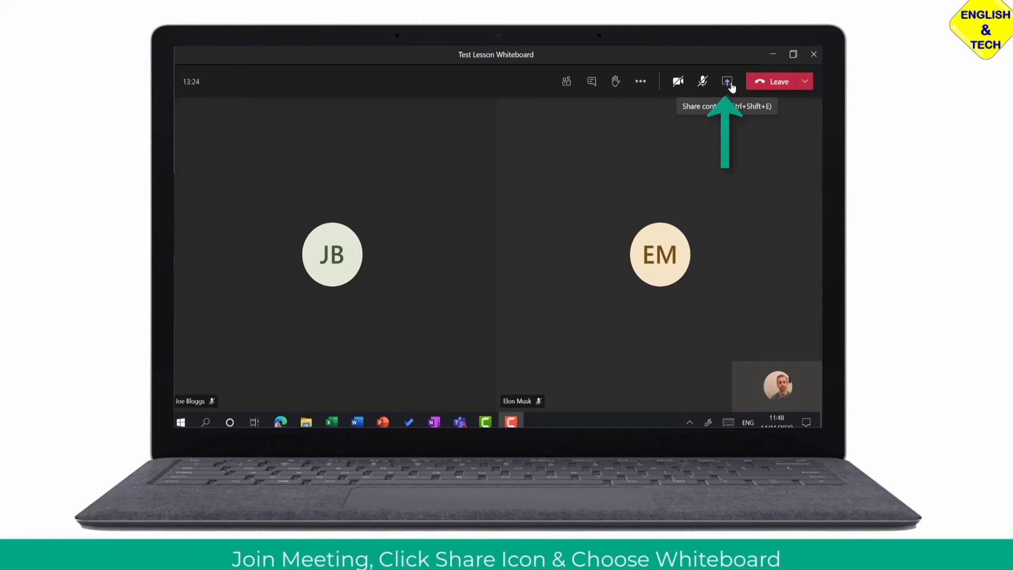
Share a Microsoft Whiteboard in the meeting and handwrite an underlined "hello" with the black pen.
{"action": "left_click", "coordinate": [727, 82]}
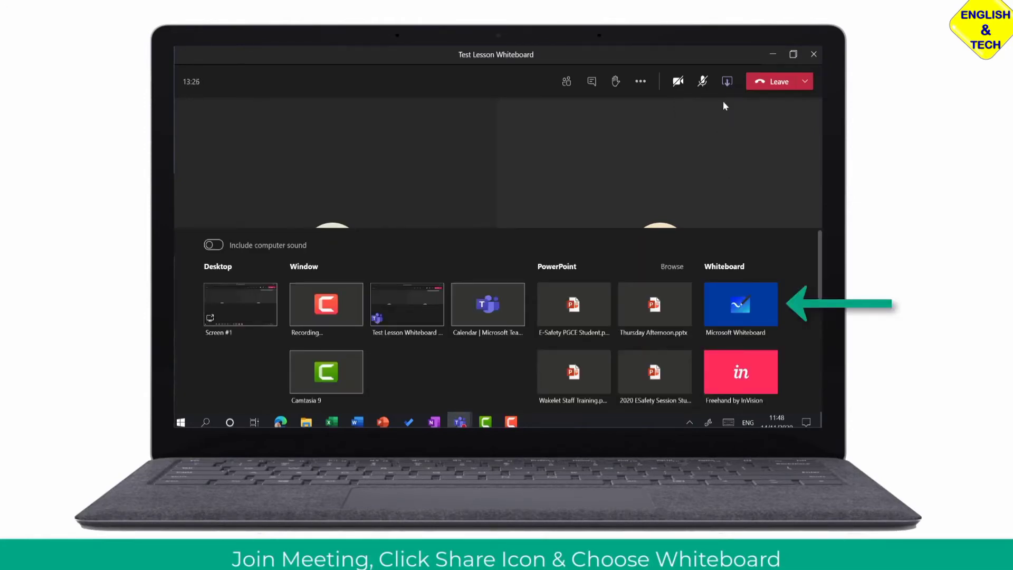
{"action": "left_click", "coordinate": [740, 304]}
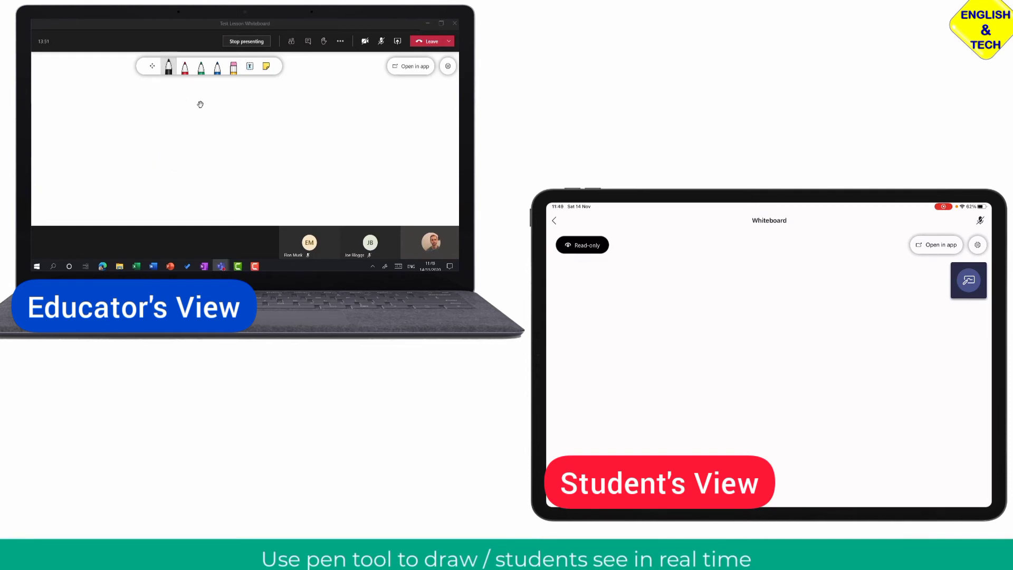
{"action": "mouse_move", "coordinate": [188, 106]}
{"action": "left_mouse_down"}
{"action": "mouse_move", "coordinate": [203, 142]}
{"action": "mouse_move", "coordinate": [212, 140]}
{"action": "left_mouse_up"}
{"action": "left_click_drag", "start_coordinate": [207, 107], "coordinate": [217, 142]}
{"action": "mouse_move", "coordinate": [215, 107]}
{"action": "left_mouse_down"}
{"action": "mouse_move", "coordinate": [224, 142]}
{"action": "mouse_move", "coordinate": [230, 123]}
{"action": "left_mouse_up"}
{"action": "mouse_move", "coordinate": [194, 151]}
{"action": "left_mouse_down"}
{"action": "mouse_move", "coordinate": [239, 141]}
{"action": "mouse_move", "coordinate": [215, 172]}
{"action": "left_mouse_up"}
Handwrite an underlined "World" with the red pen below "hello", and remove it with the eraser.
{"action": "left_click", "coordinate": [184, 67]}
{"action": "left_click_drag", "start_coordinate": [220, 178], "coordinate": [224, 170]}
{"action": "left_click_drag", "start_coordinate": [231, 153], "coordinate": [235, 174]}
{"action": "left_click_drag", "start_coordinate": [243, 163], "coordinate": [248, 172]}
{"action": "left_click_drag", "start_coordinate": [205, 191], "coordinate": [257, 176]}
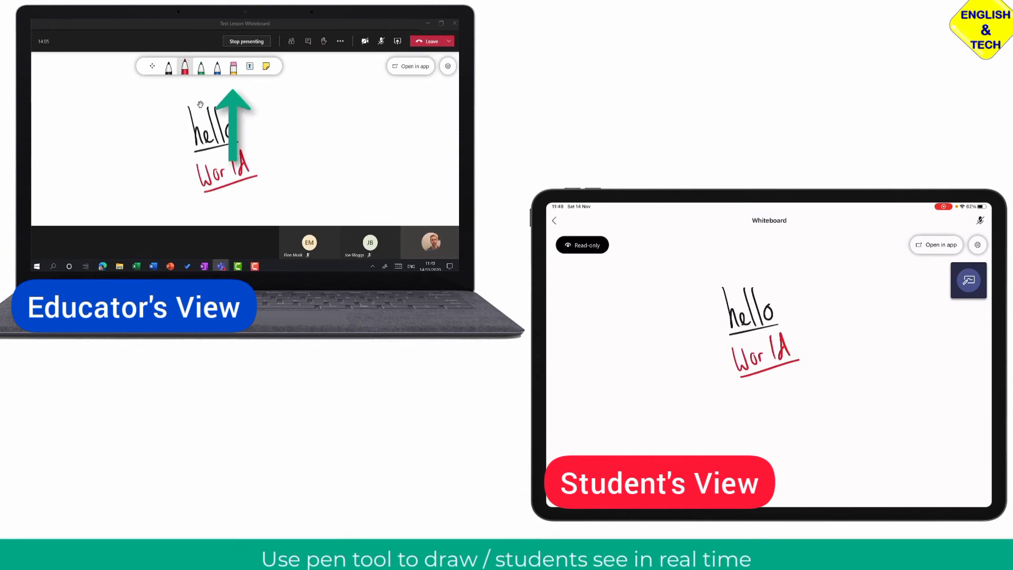
{"action": "left_click", "coordinate": [233, 67]}
{"action": "left_click_drag", "start_coordinate": [199, 172], "coordinate": [250, 177]}
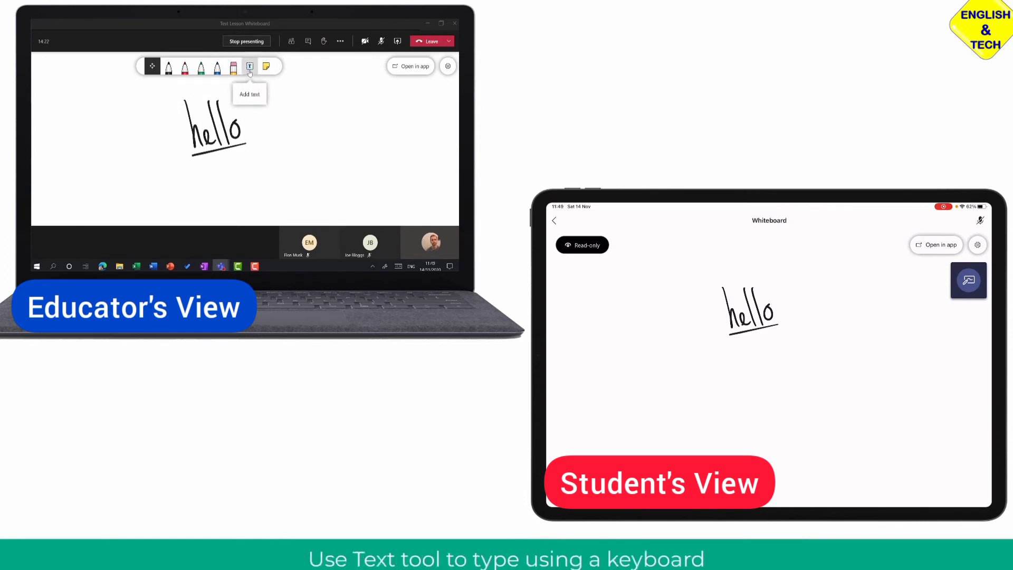
Add a text box reading "Hello" below the handwritten "hello".
{"action": "left_click", "coordinate": [250, 67]}
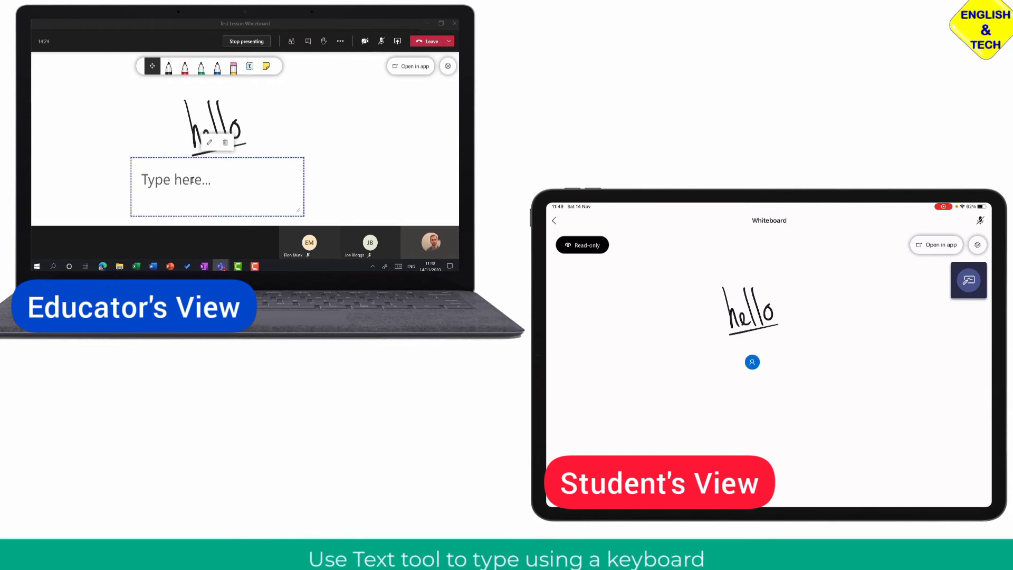
{"action": "type", "text": "Hello"}
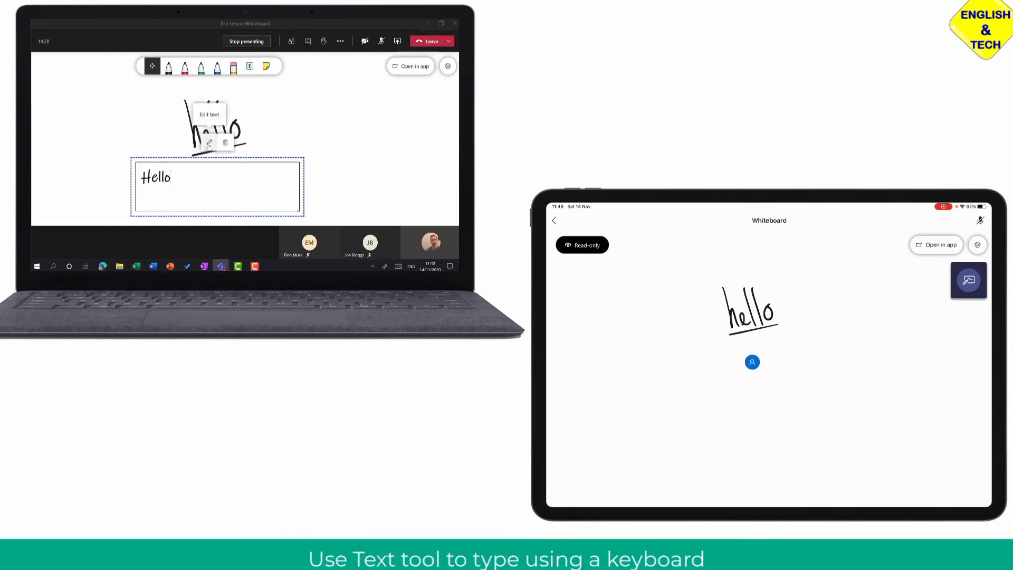
{"action": "left_click", "coordinate": [264, 142]}
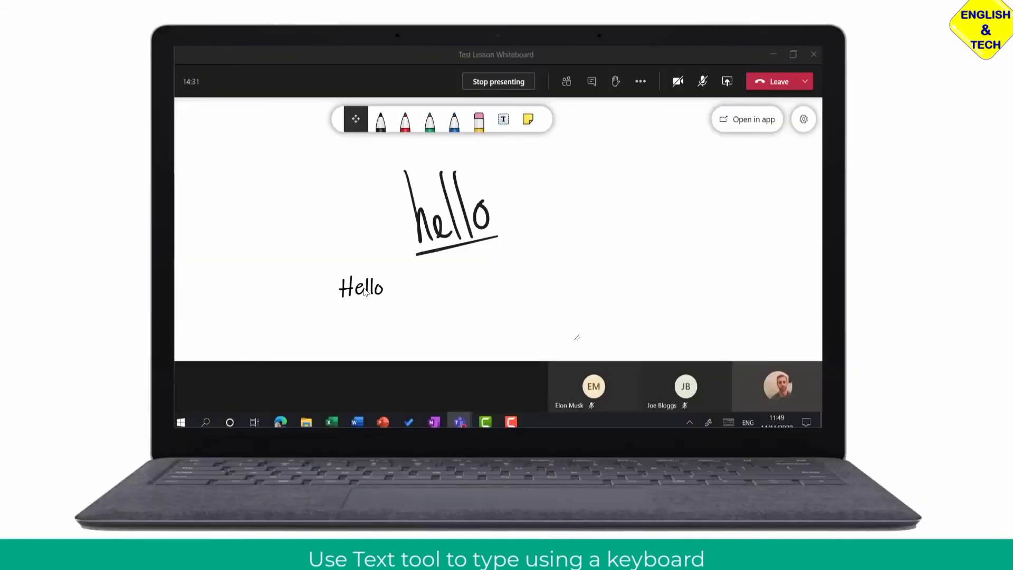
{"action": "left_click", "coordinate": [225, 165]}
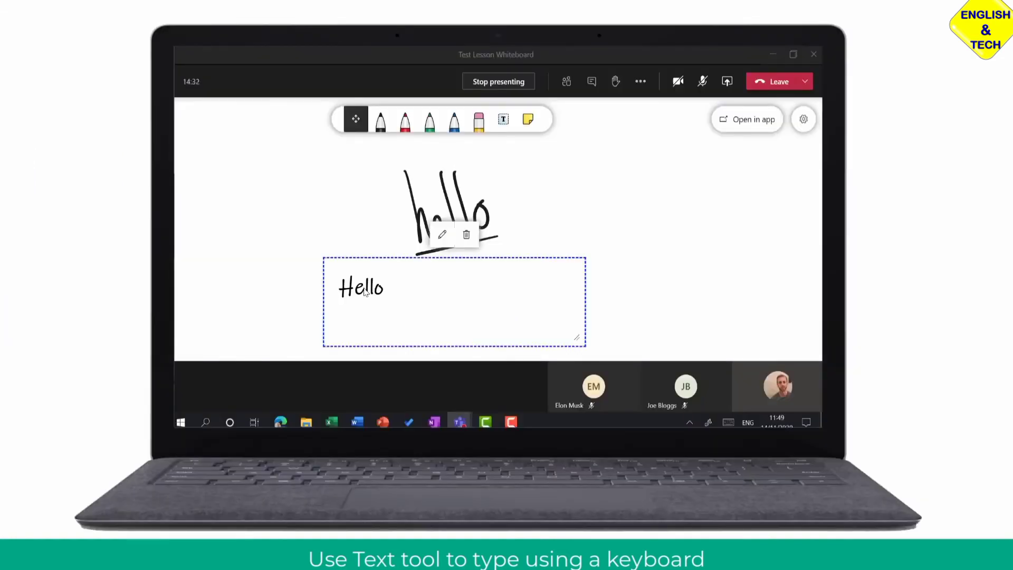
{"action": "left_click", "coordinate": [554, 236]}
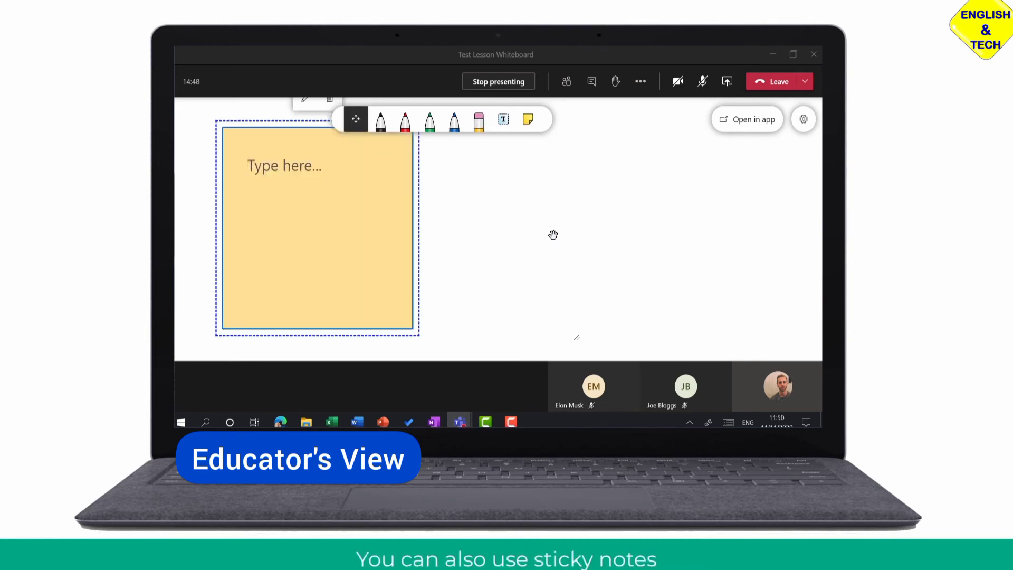
Fill two side-by-side sticky notes with "Tea" and "Coffee".
{"action": "type", "text": "Tea"}
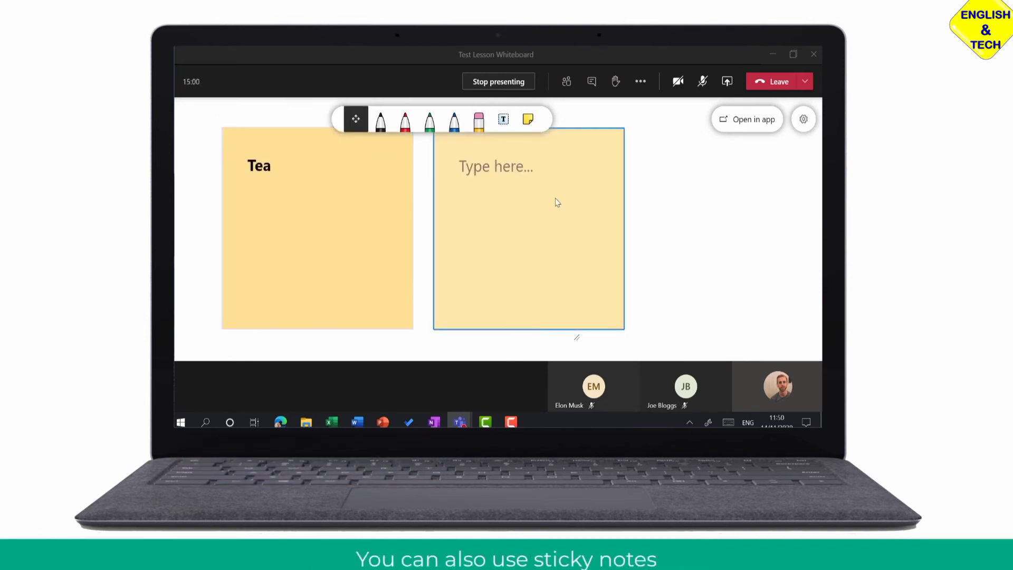
{"action": "left_click", "coordinate": [557, 202]}
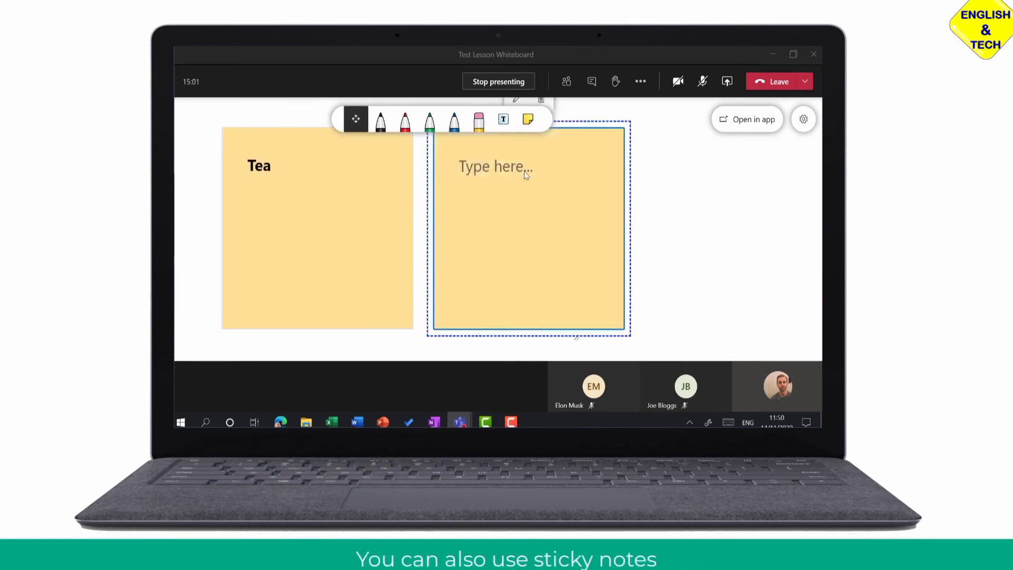
{"action": "type", "text": "Coffe"}
{"action": "type", "text": "e"}
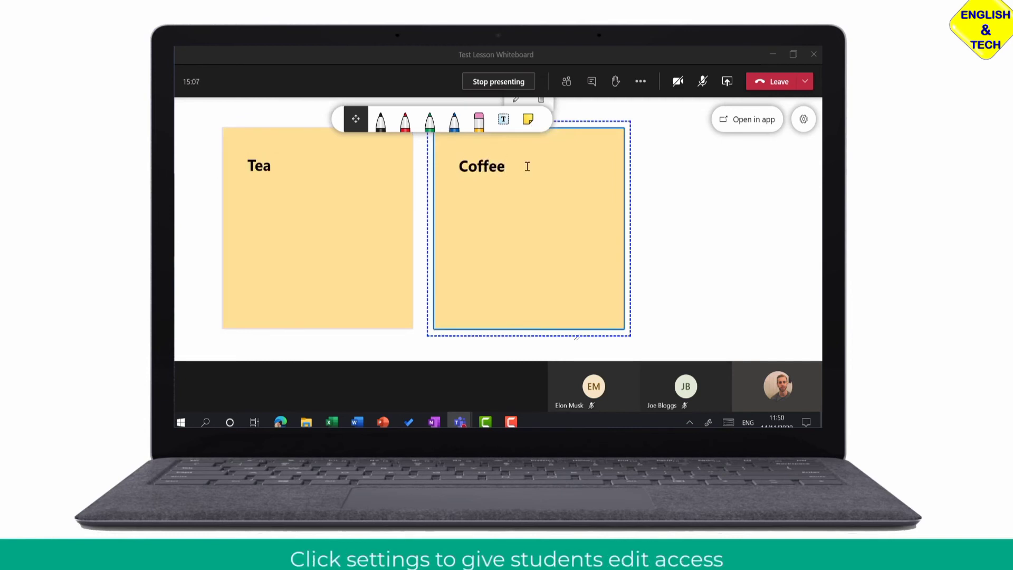
{"action": "left_click", "coordinate": [664, 185]}
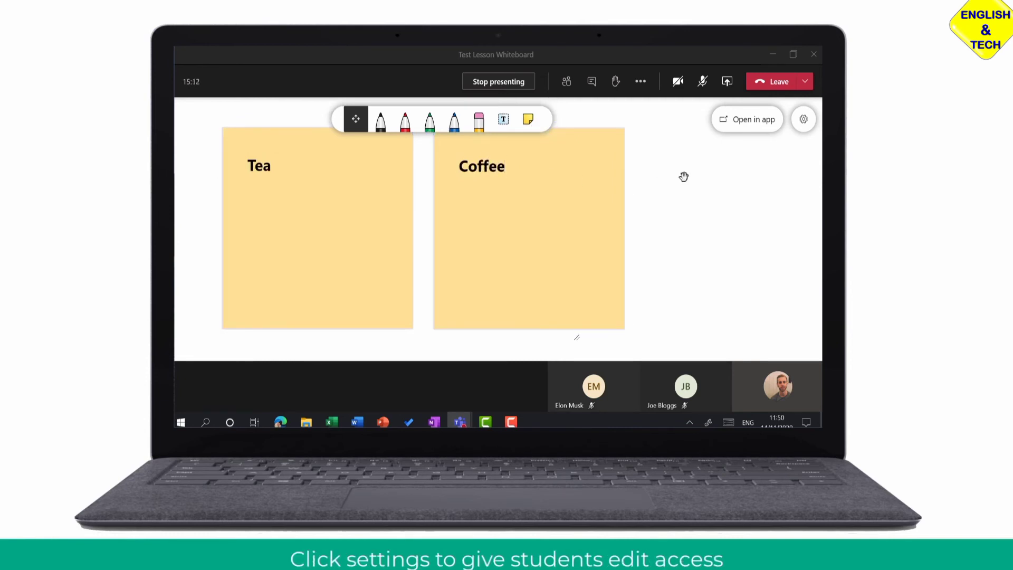
Turn on "Other participants can edit" in the whiteboard settings.
{"action": "left_click", "coordinate": [803, 120]}
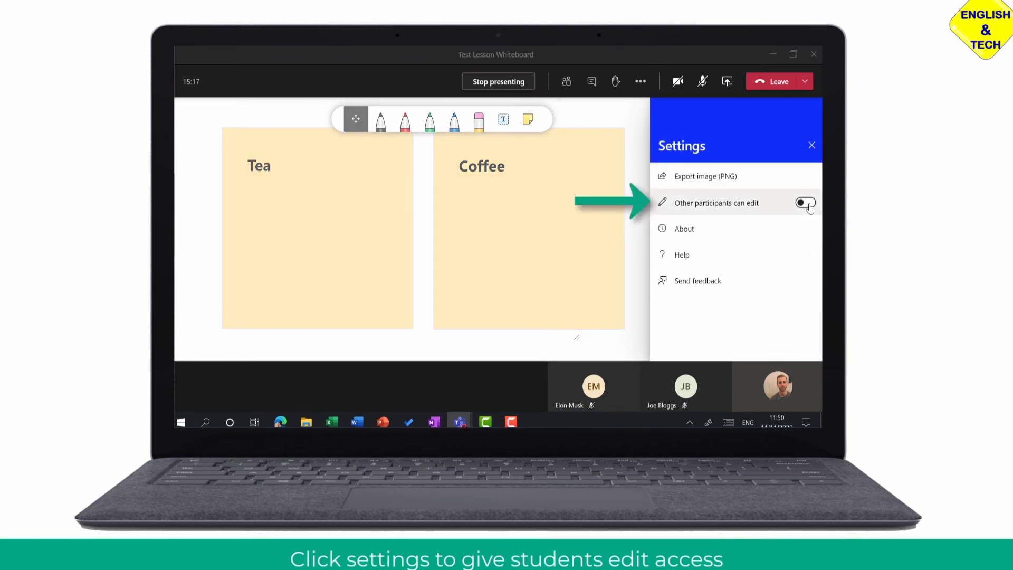
{"action": "left_click", "coordinate": [806, 203]}
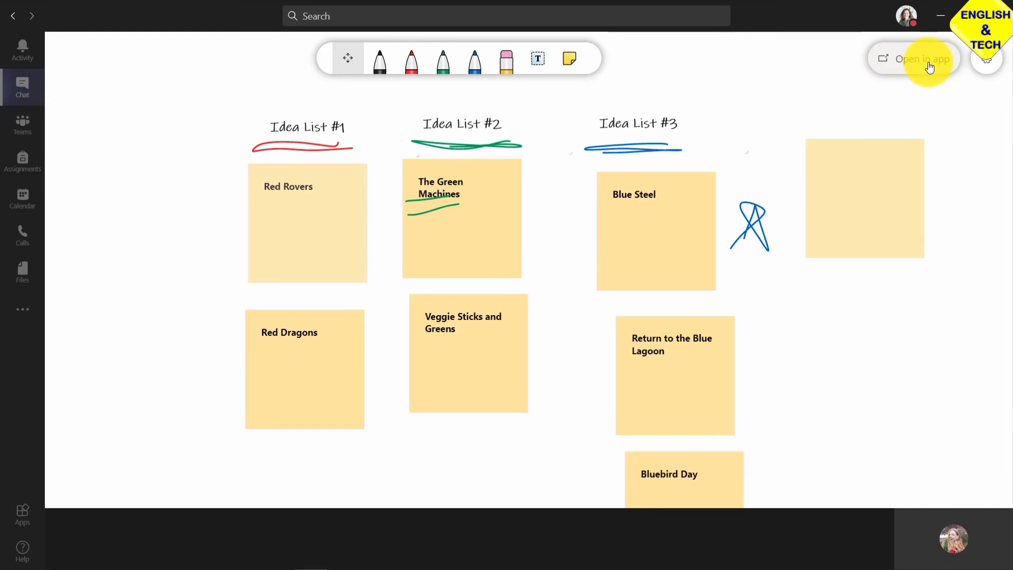
Examine the image export option in the brainstorming whiteboard's settings, and close the settings.
{"action": "left_click", "coordinate": [986, 59]}
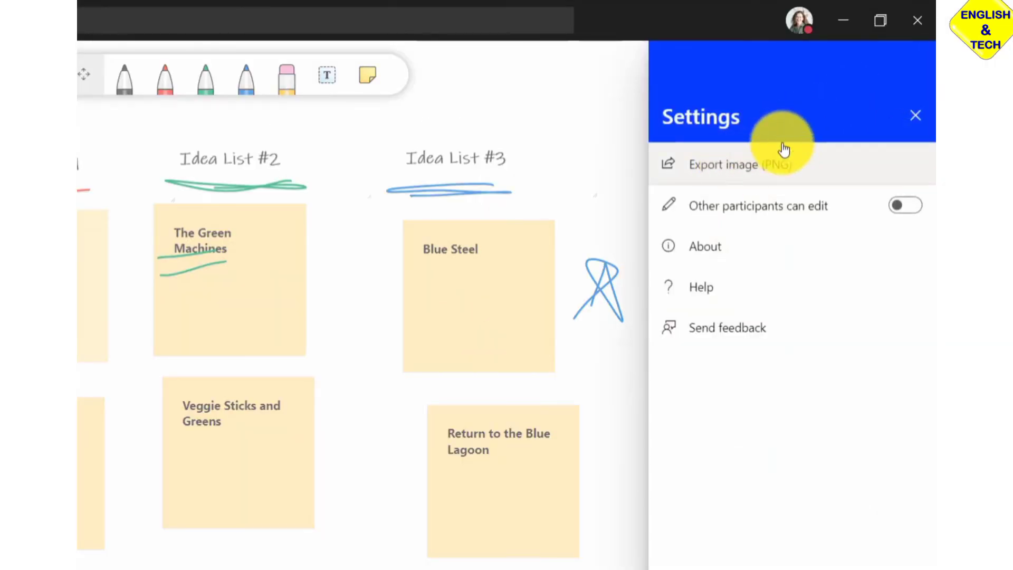
{"action": "left_click", "coordinate": [916, 118]}
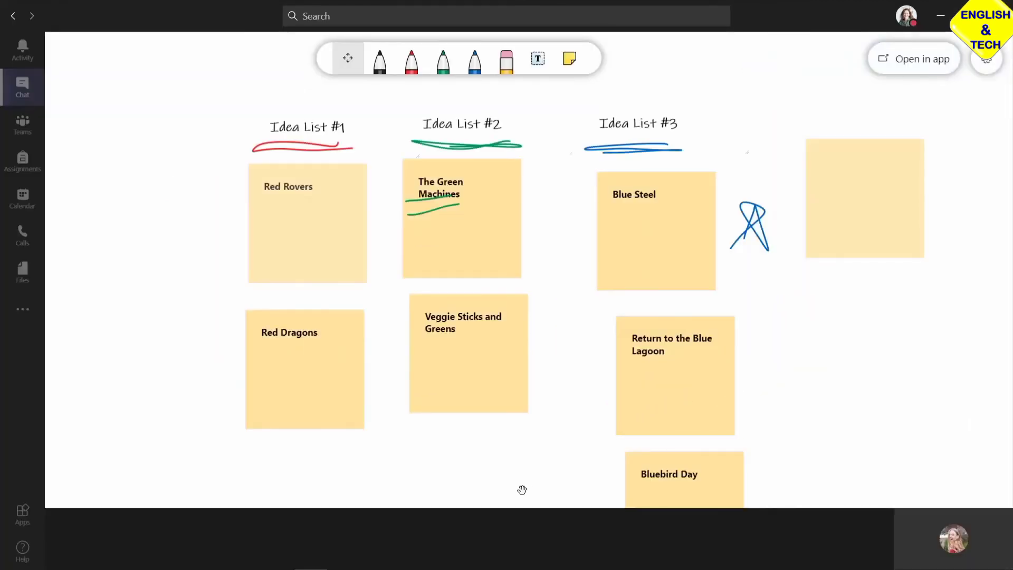
Open the whiteboard attached to the Brainstorming meeting chat.
{"action": "mouse_move", "coordinate": [578, 485]}
{"action": "left_click", "coordinate": [669, 474]}
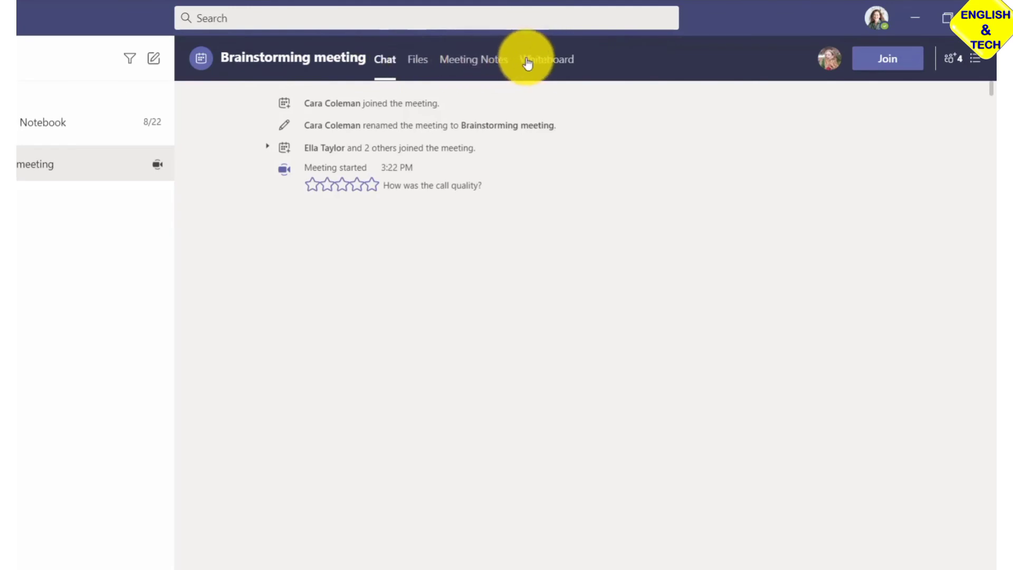
{"action": "left_click", "coordinate": [558, 62]}
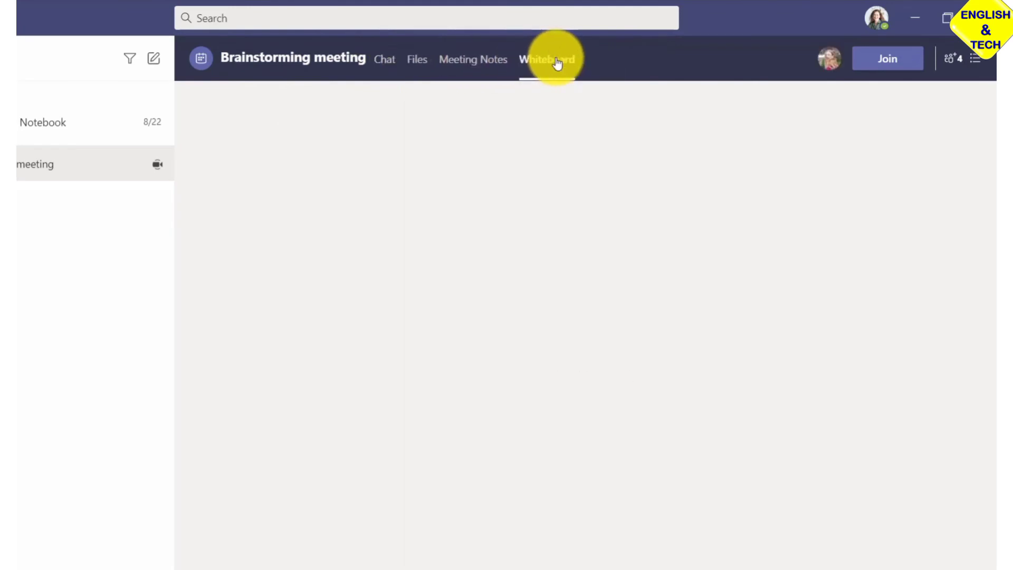